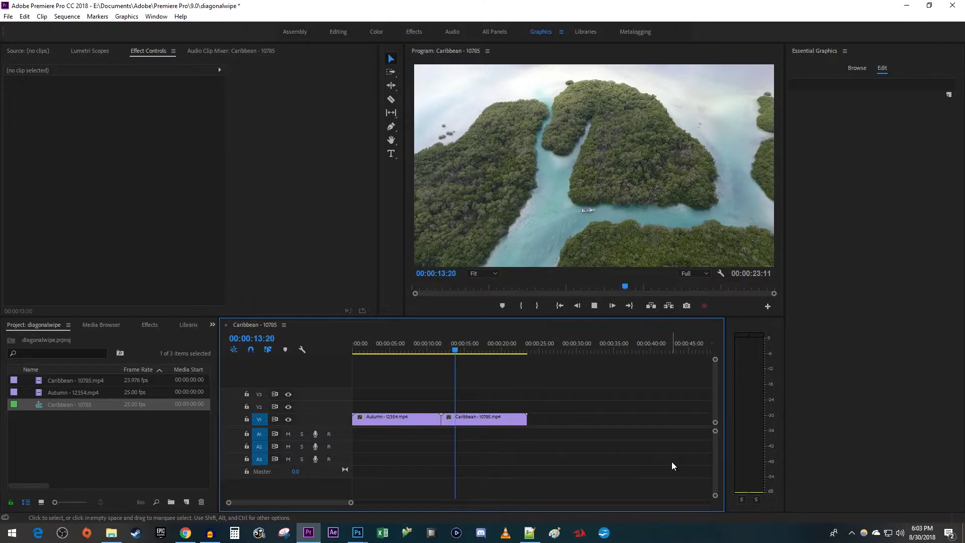
Stop sequence playback after it passes the Autumn-to-Caribbean cut
key("space")
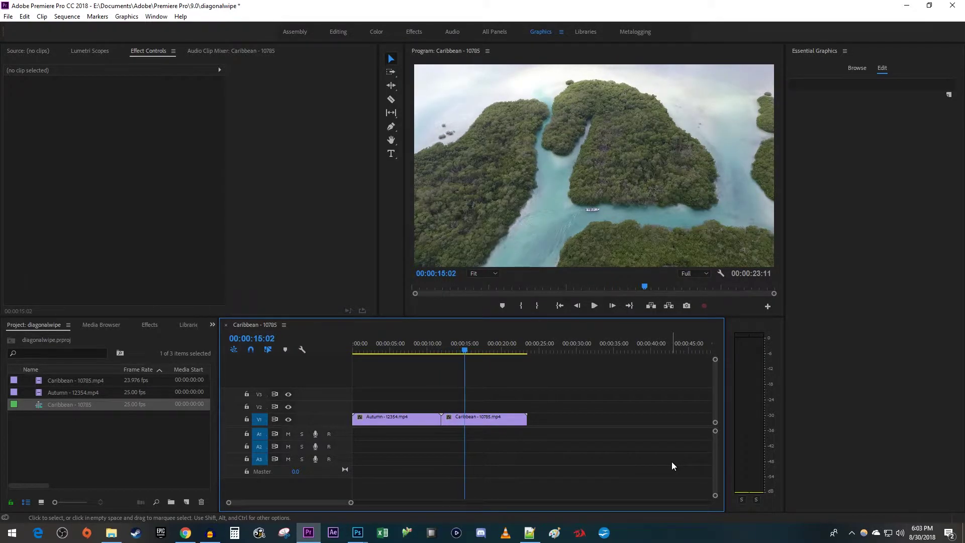
Drop a Wipe transition from the Effects search onto the Autumn-Caribbean cut and preview it
left_click(154, 324)
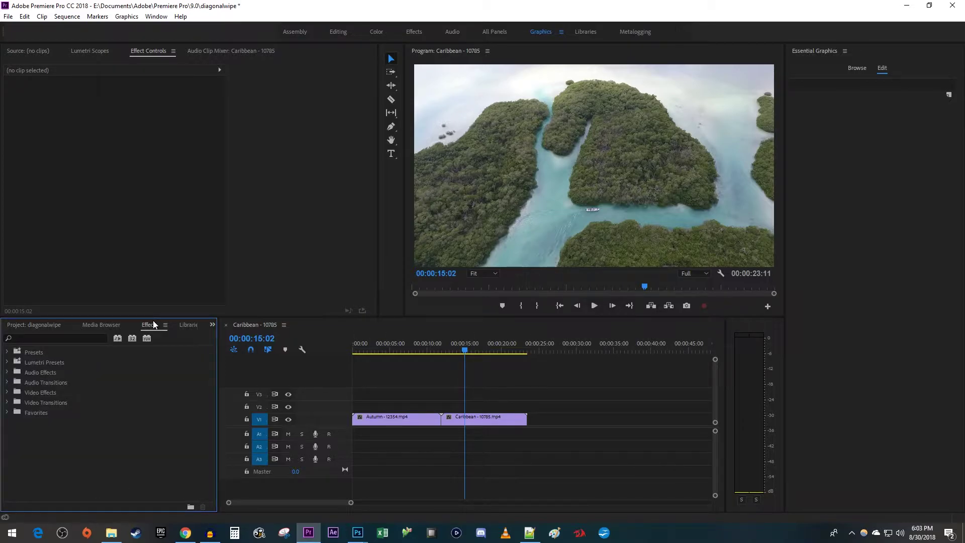
left_click(90, 337)
type("wipe")
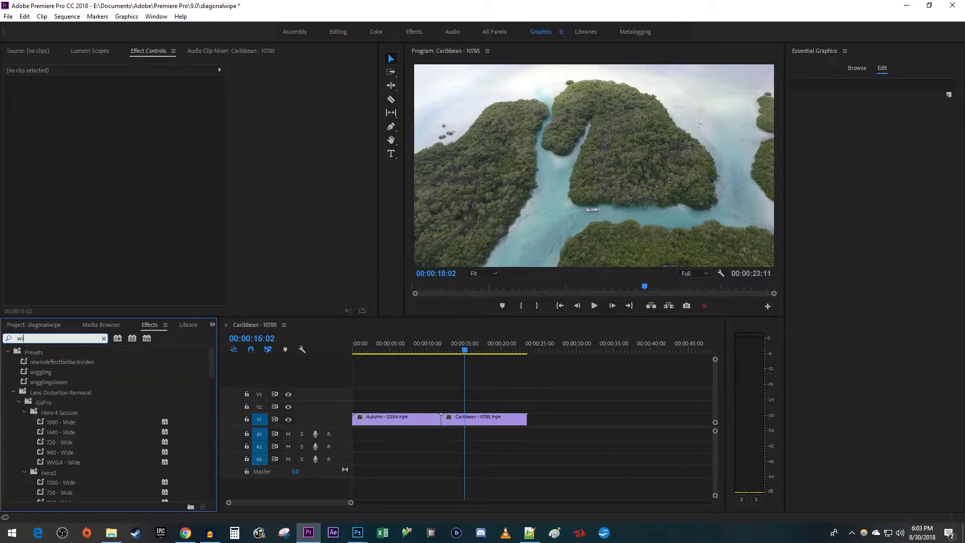
scroll(67, 419, "down", 2)
scroll(66, 418, "down", 2)
scroll(66, 418, "down", 1)
scroll(67, 420, "down", 1)
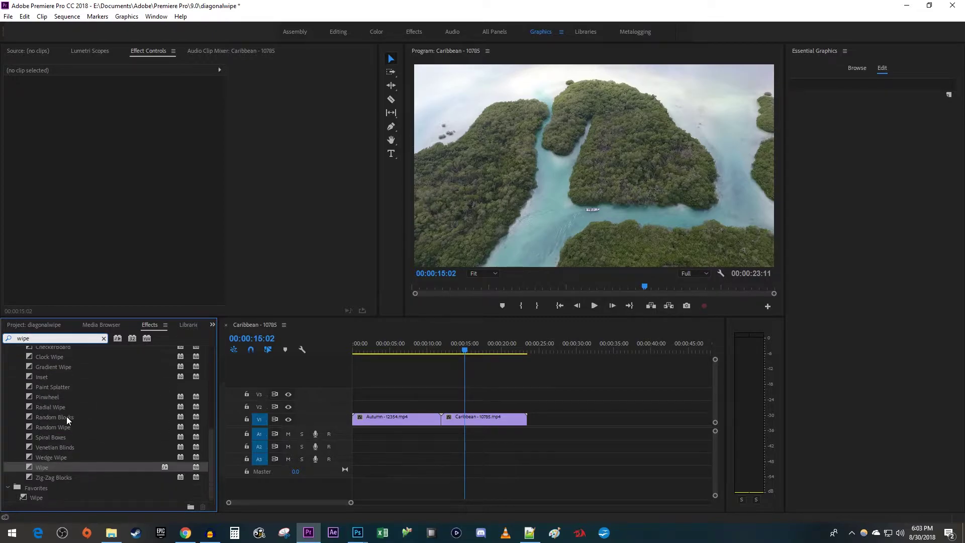
left_click_drag(55, 468, 442, 424)
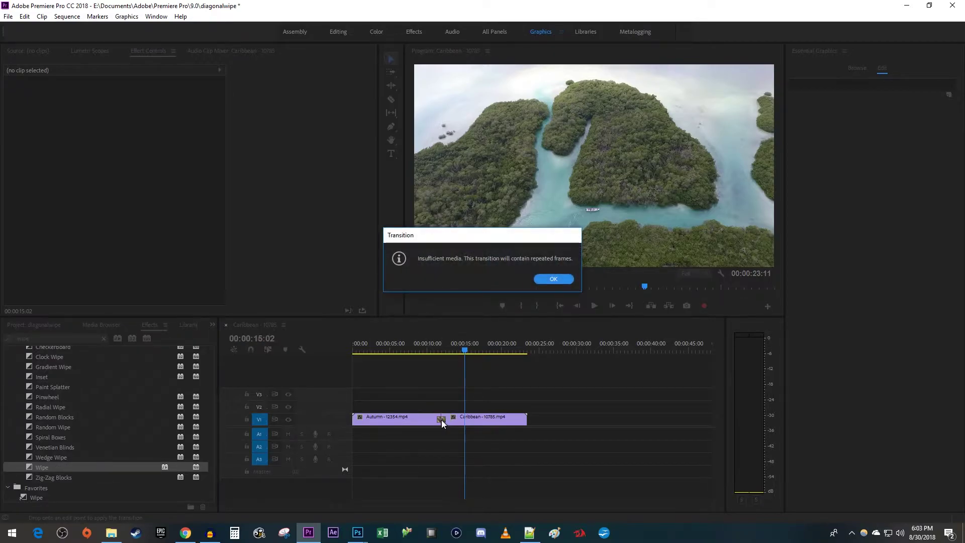
left_click(553, 279)
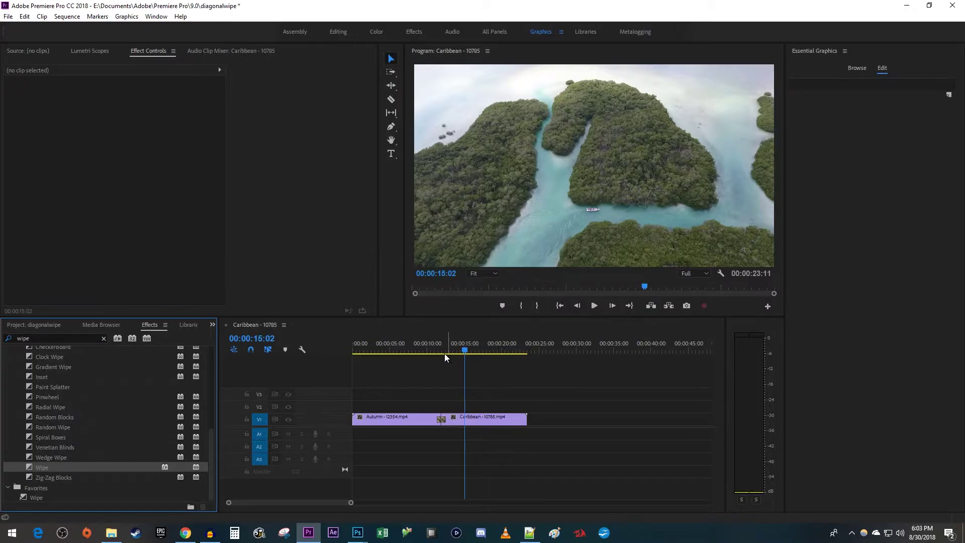
left_click(438, 350)
key("space")
Show the Wipe transition's settings in Effect Controls and preview the current wipe
left_click(442, 419)
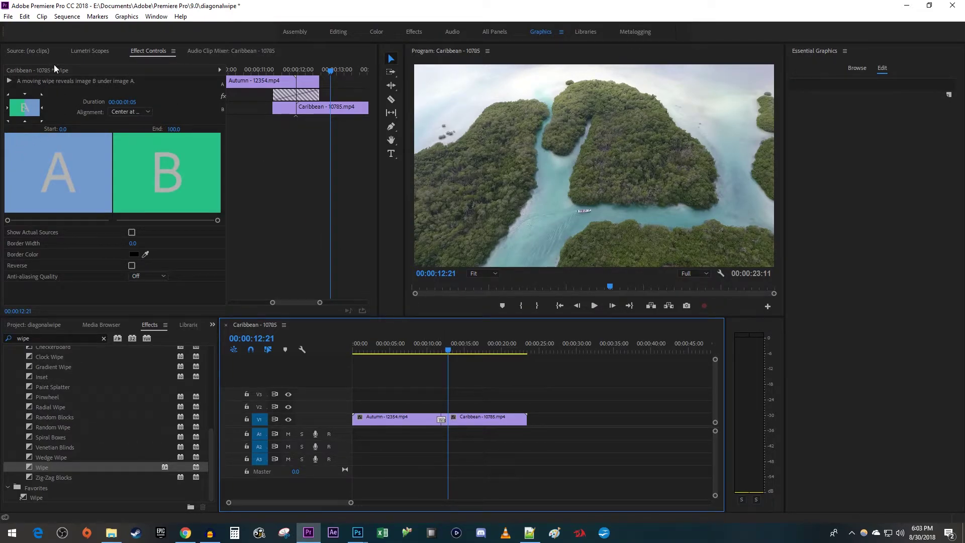
left_click(9, 98)
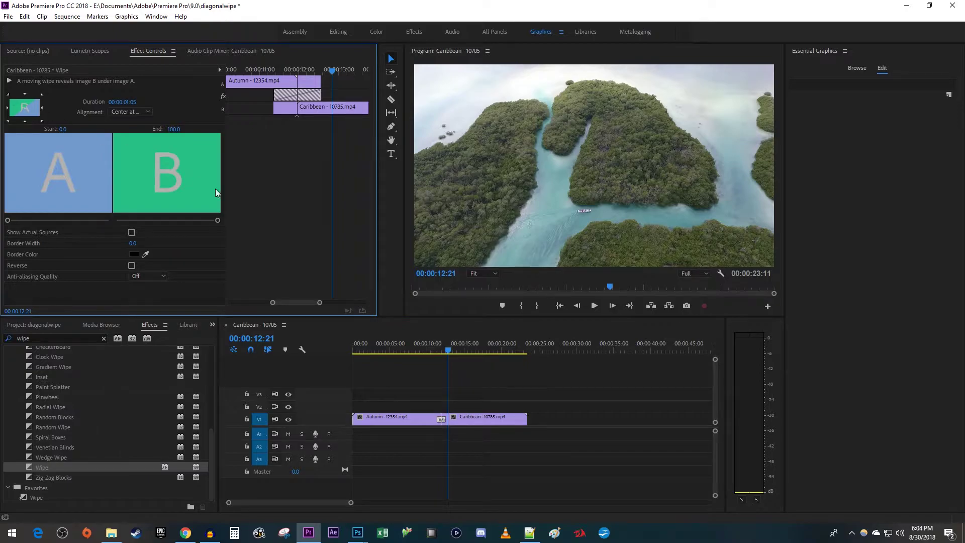
left_click(435, 350)
key("space")
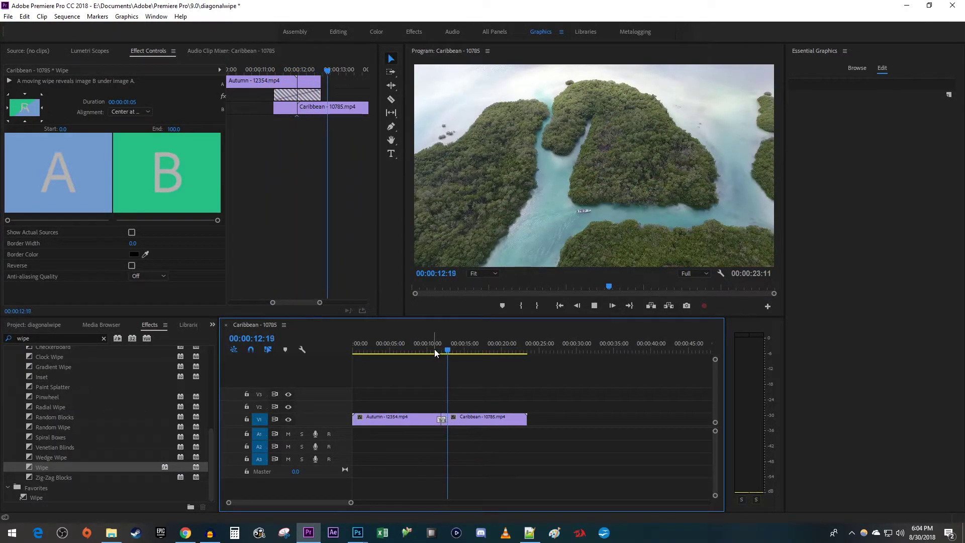
key("space")
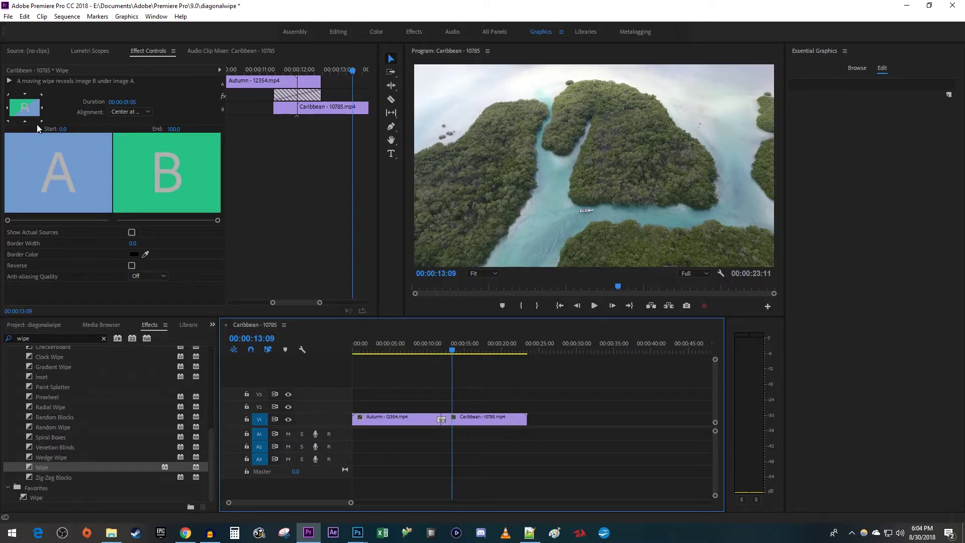
Set the Wipe direction to northeast-to-southwest and replay the transition
left_click(41, 94)
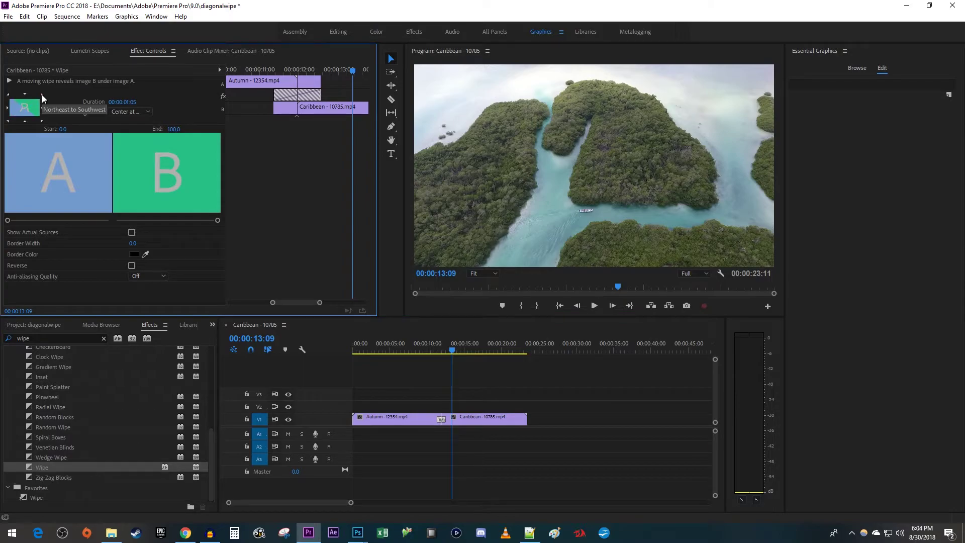
left_click(437, 349)
key("space")
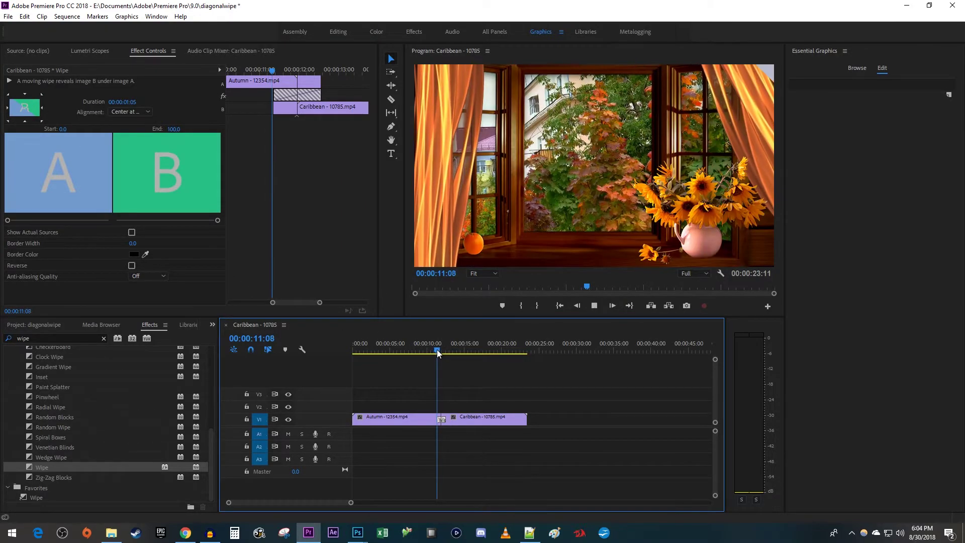